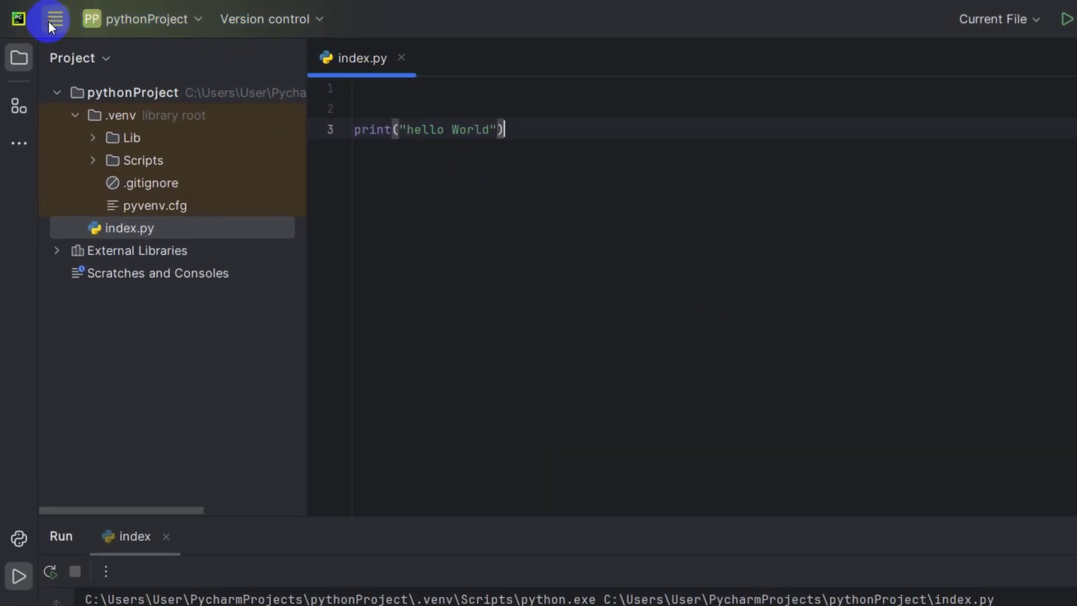
Step: Open File > Settings and show the expanded Editor section's overview page
left_click(55, 18)
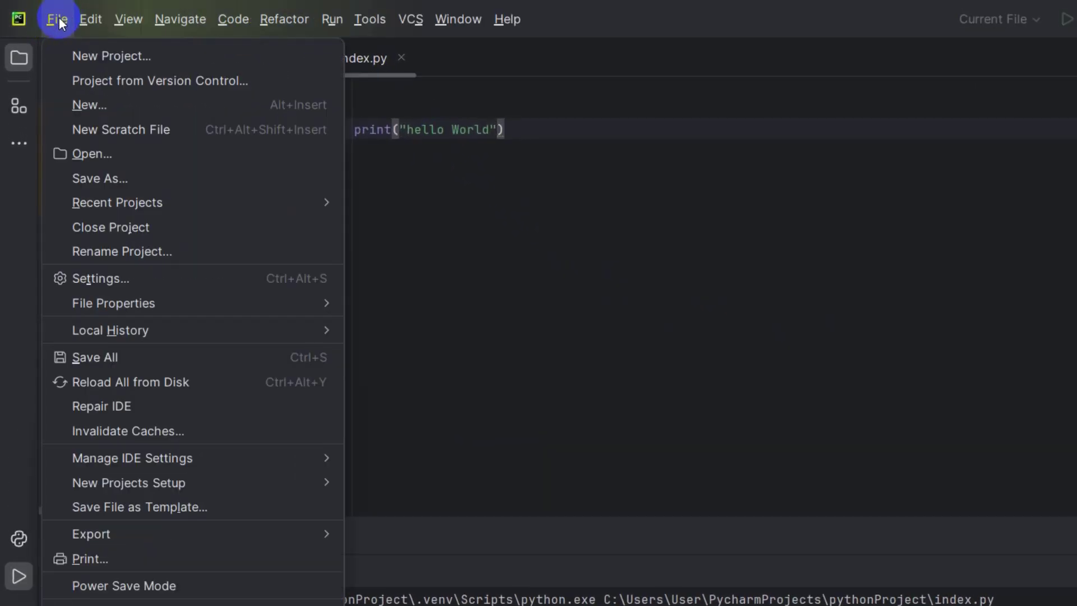
left_click(132, 279)
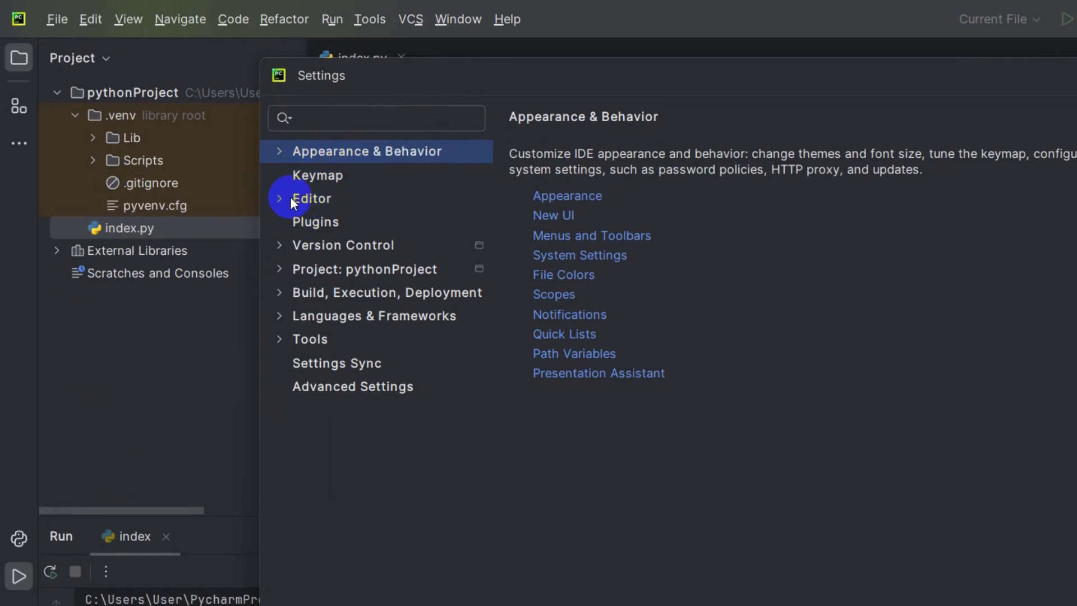
left_click(278, 198)
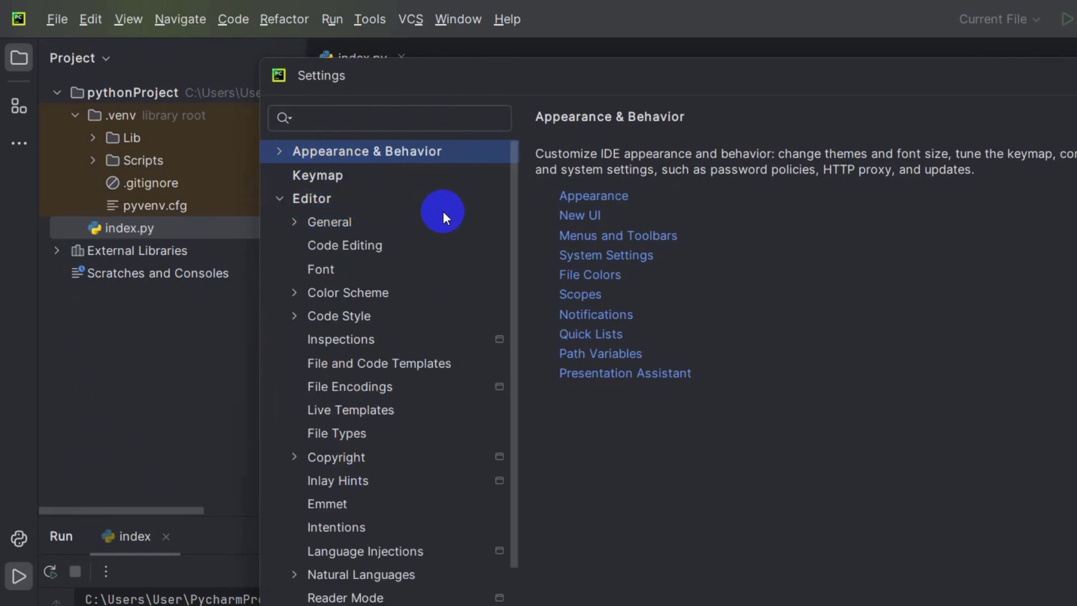
left_click(320, 200)
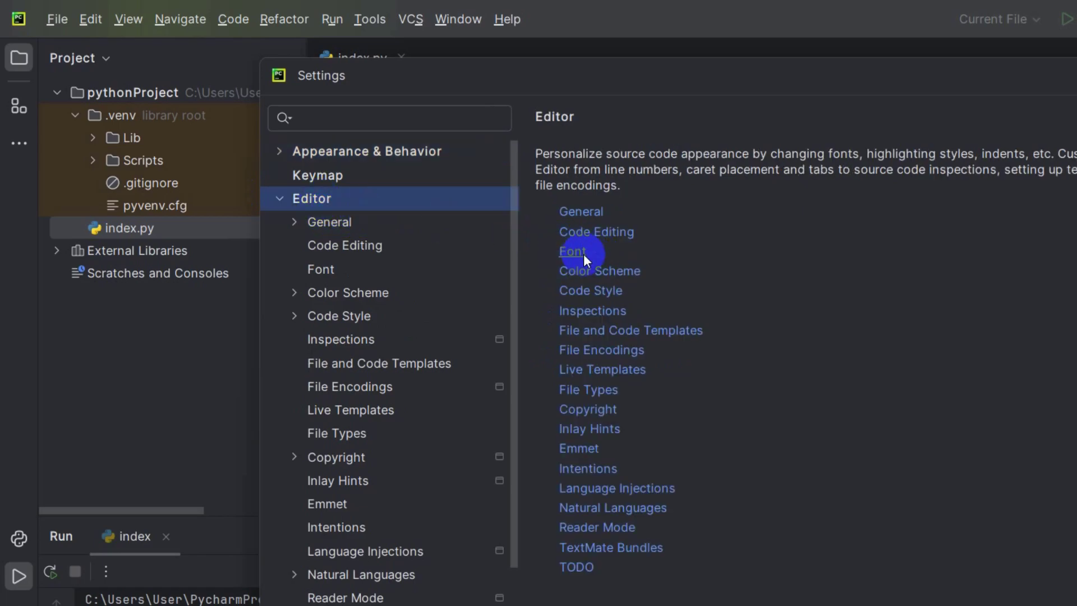
Step: Change the Editor > Font size from 13.0 to 23.0 and apply it
left_click(324, 270)
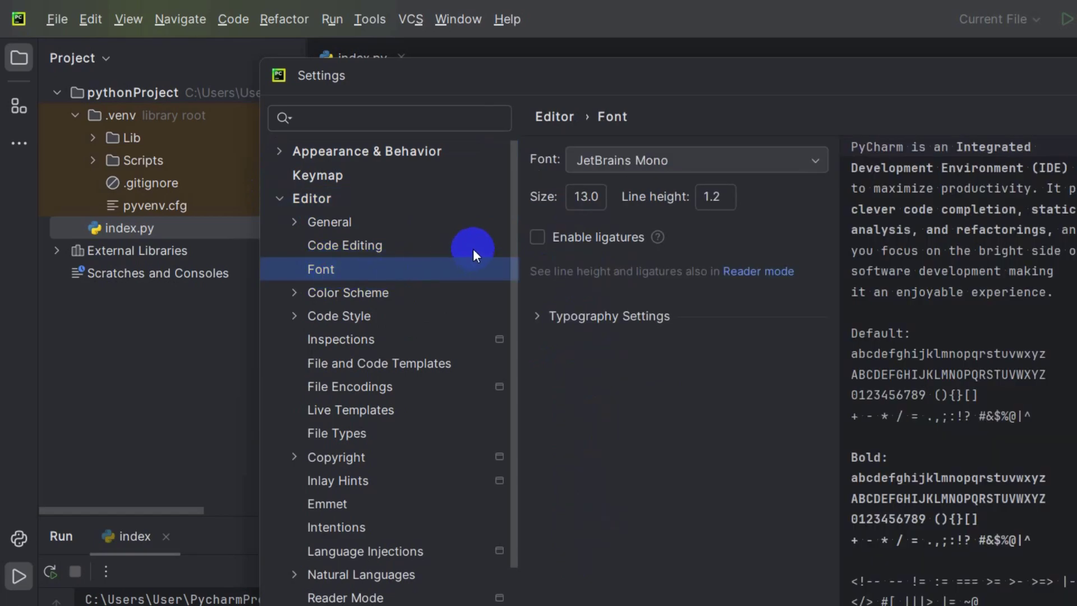
left_click(581, 197)
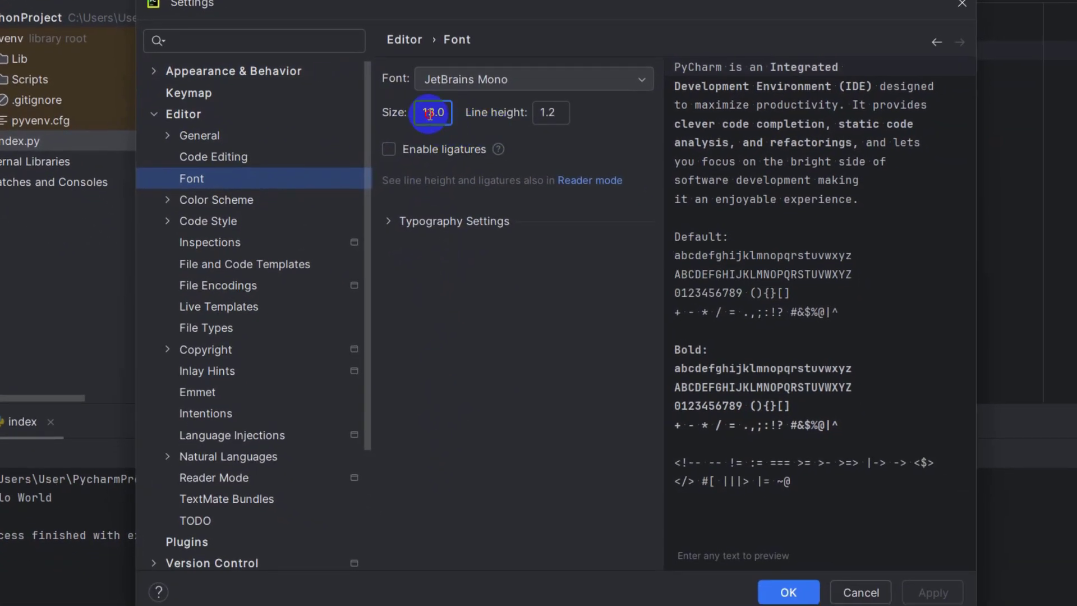
double_click(432, 113)
type("2")
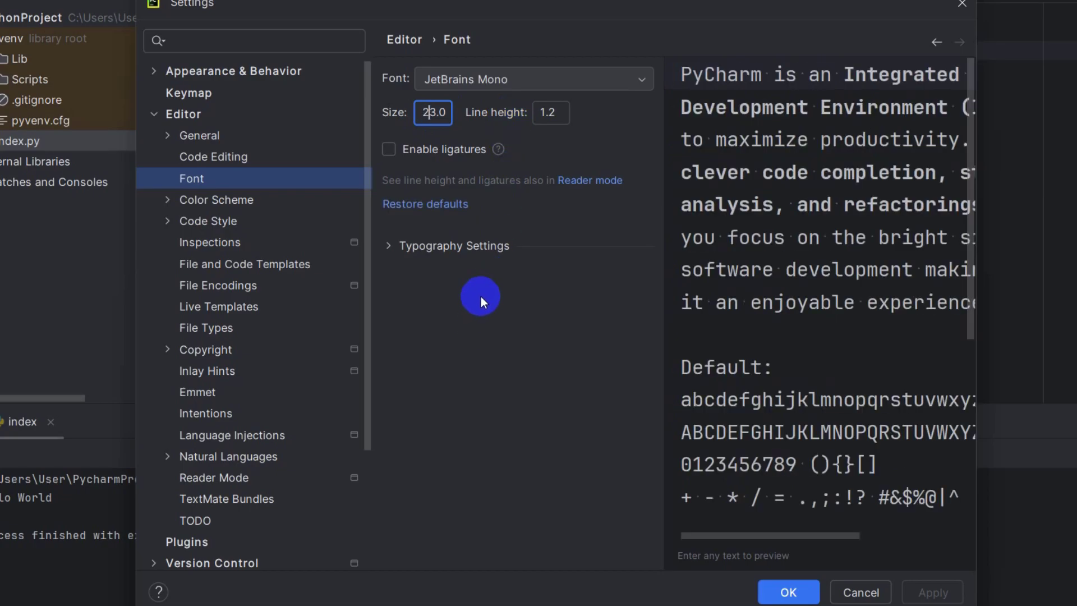
left_click(934, 593)
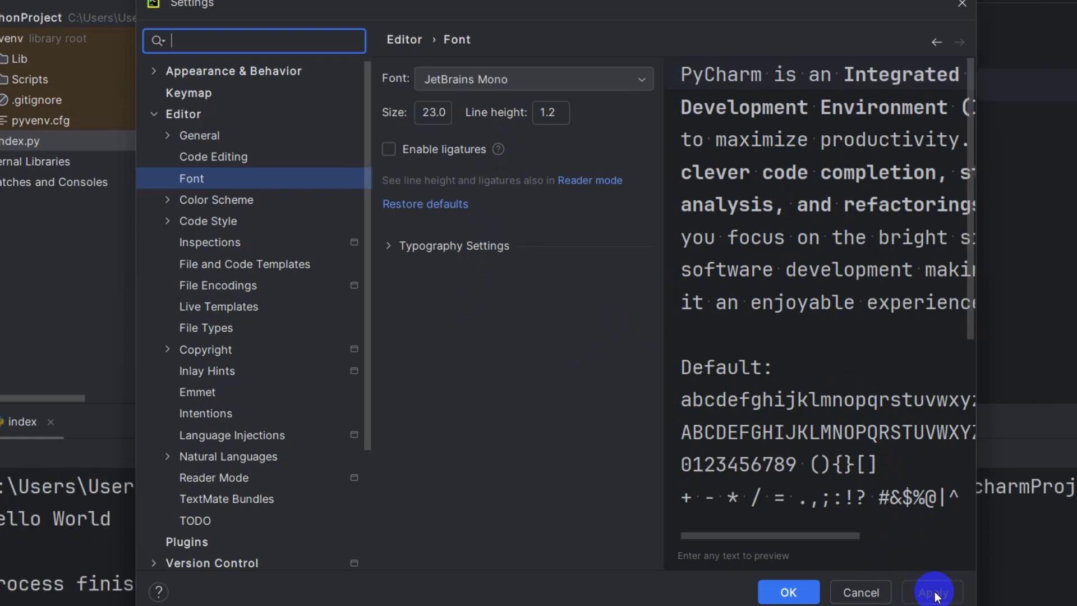
left_click(788, 592)
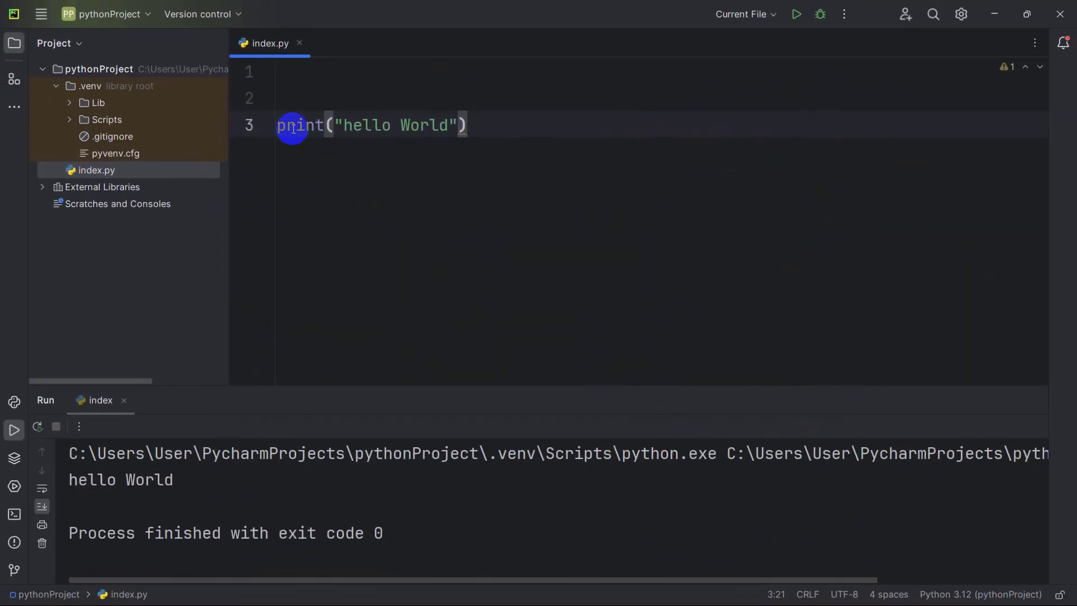
left_click_drag(278, 124, 487, 123)
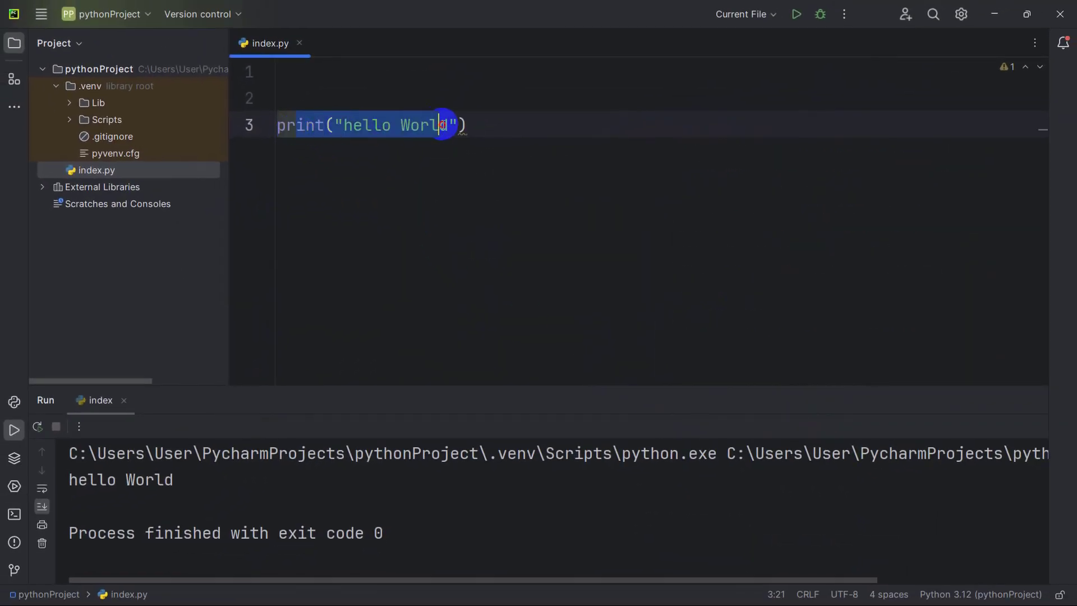
left_click(487, 122)
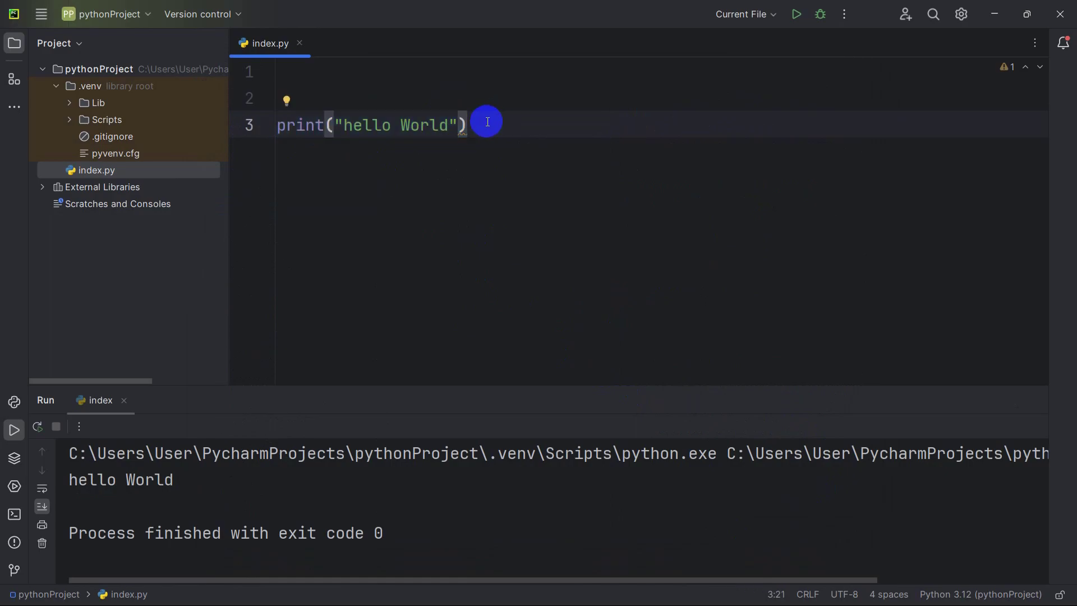